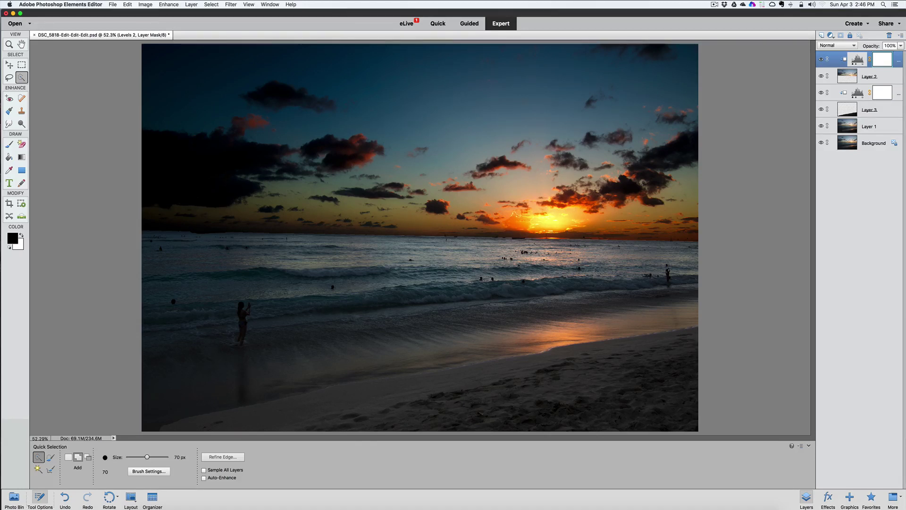
Undo the Save As to restore the original photo with only the Background layer.
left_click(125, 5)
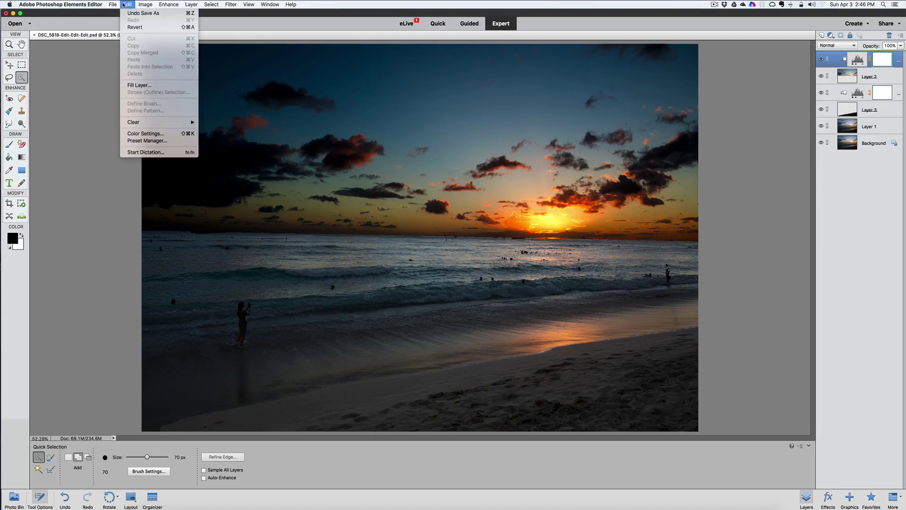
left_click(142, 13)
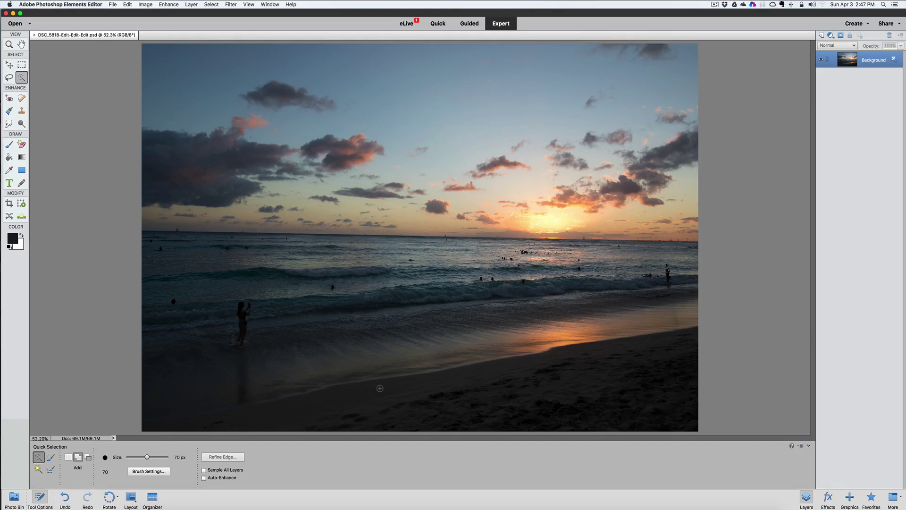
Duplicate the Background photo into Layer 1 with Cmd+J and pick the Rectangular Marquee tool.
key("super+j")
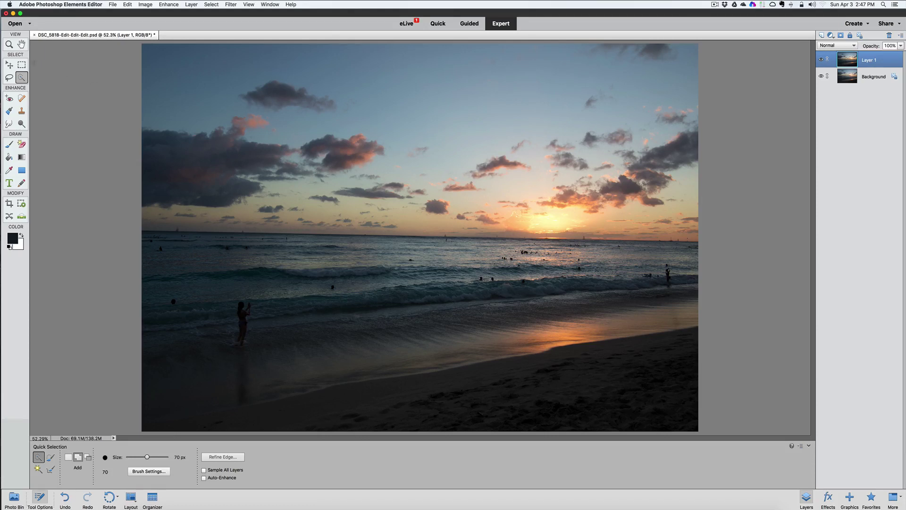
left_click(21, 65)
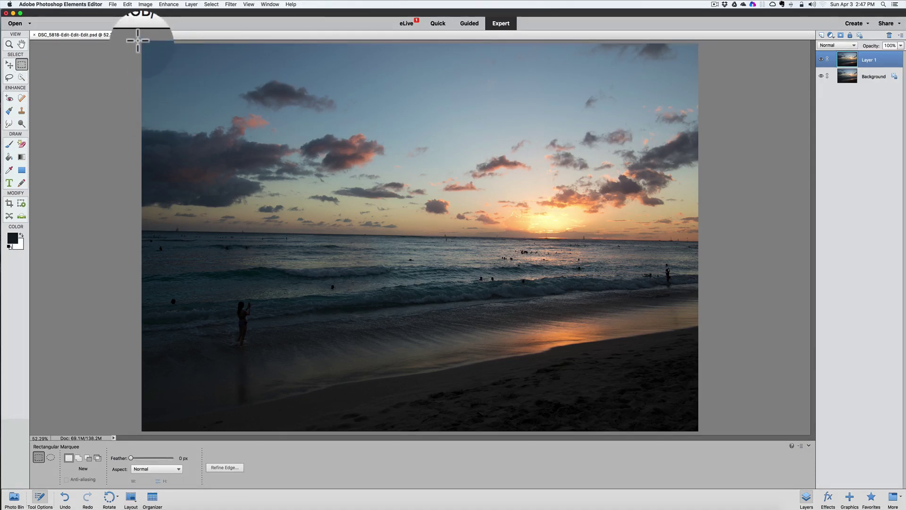
Marquee the sky from the top down to the horizon, then refine the horizon edge with Quick Selection.
left_click_drag(137, 40, 691, 222)
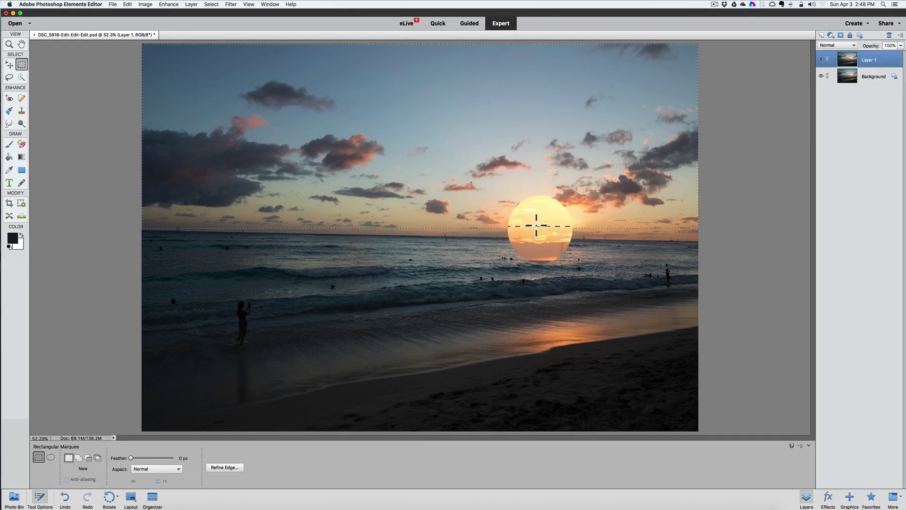
left_click(31, 77)
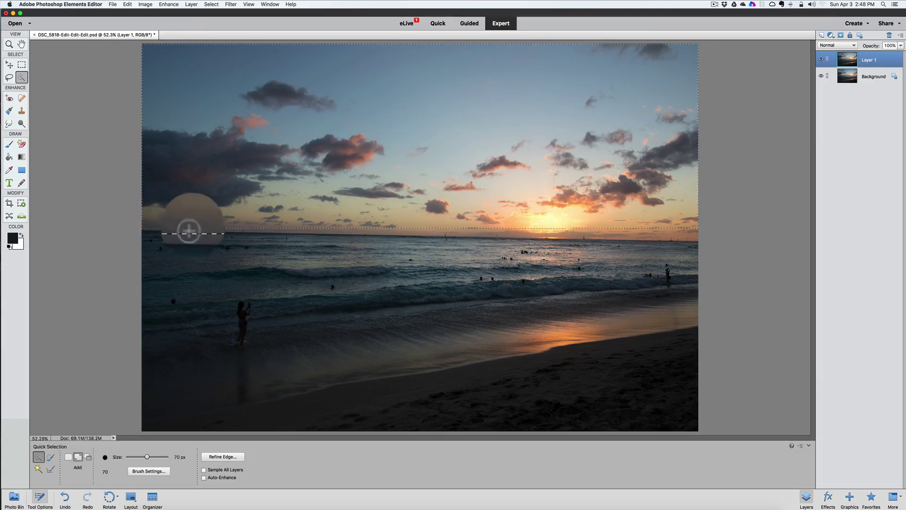
mouse_move(189, 231)
left_mouse_down()
mouse_move(410, 225)
mouse_move(439, 226)
mouse_move(439, 233)
mouse_move(647, 233)
left_mouse_up()
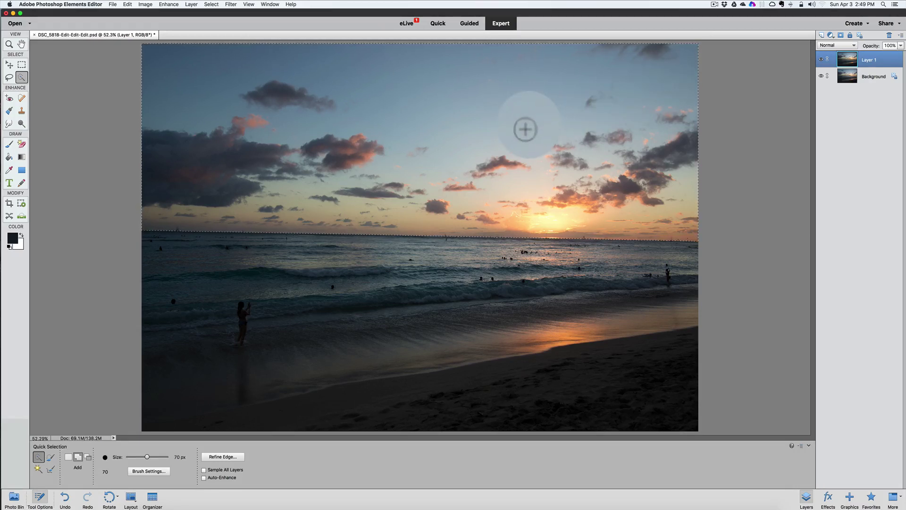
Copy the sky selection onto a new Layer 2, preview it alone, then make Layer 1 active.
key("super+j")
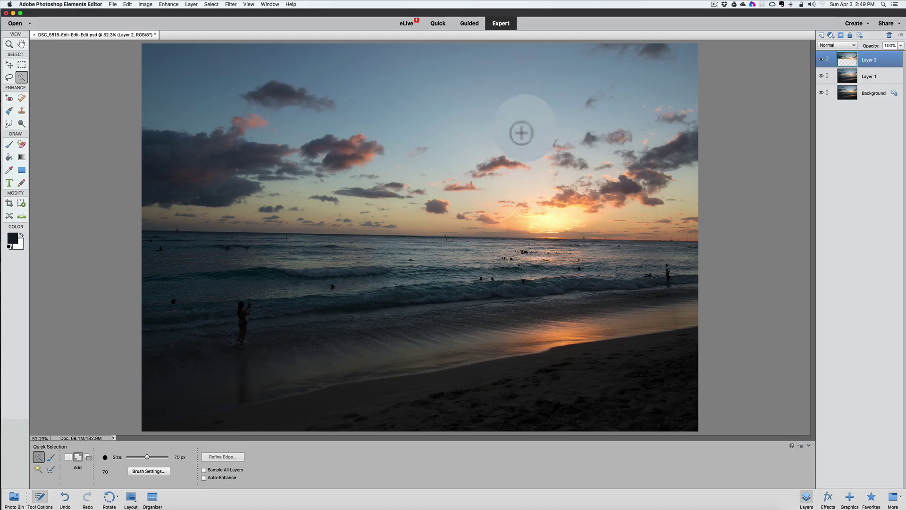
mouse_move(847, 60)
left_mouse_down()
mouse_move(850, 68)
mouse_move(844, 55)
left_mouse_up()
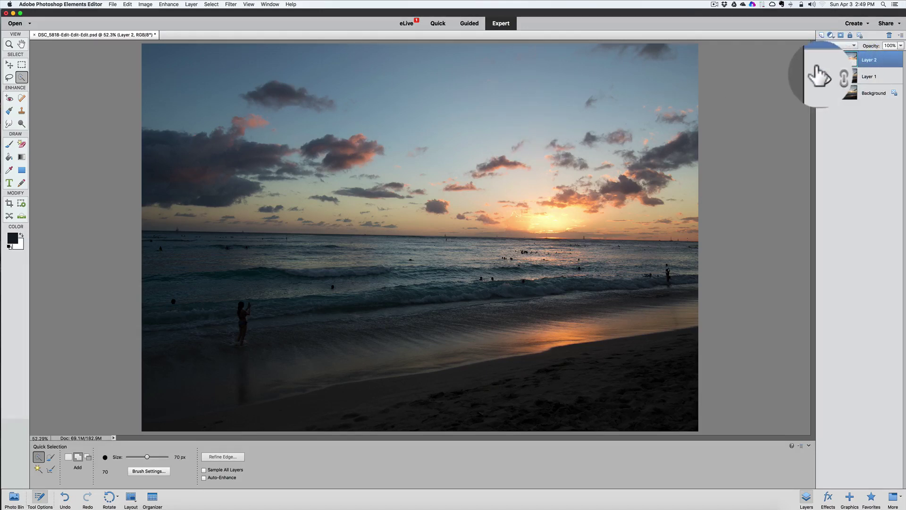
left_click(823, 93)
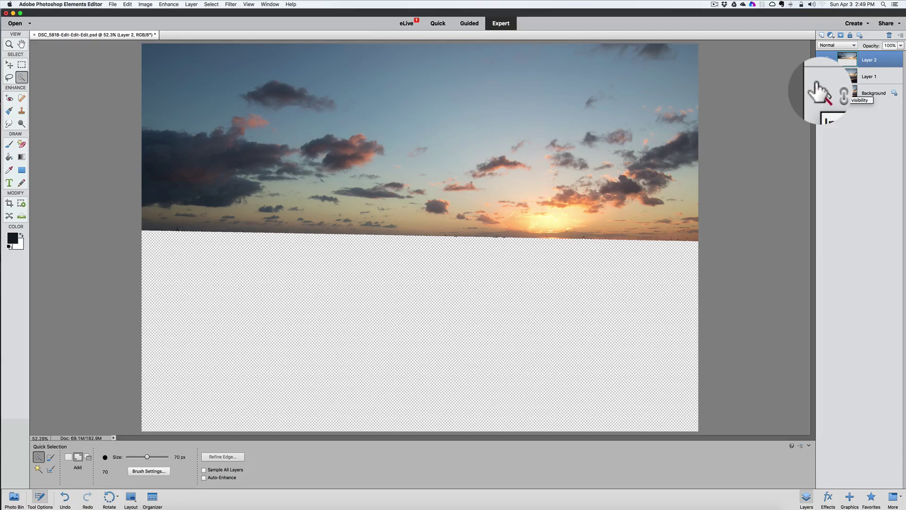
left_click(823, 93)
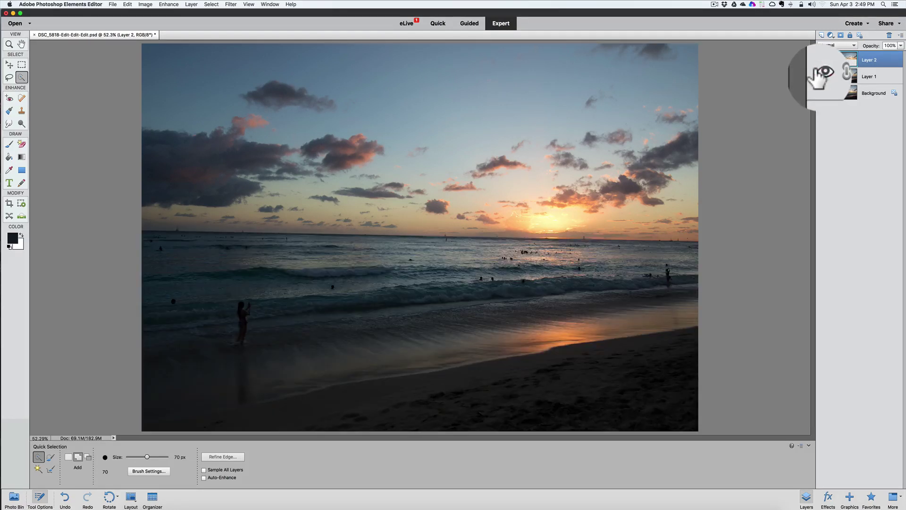
left_click(844, 77)
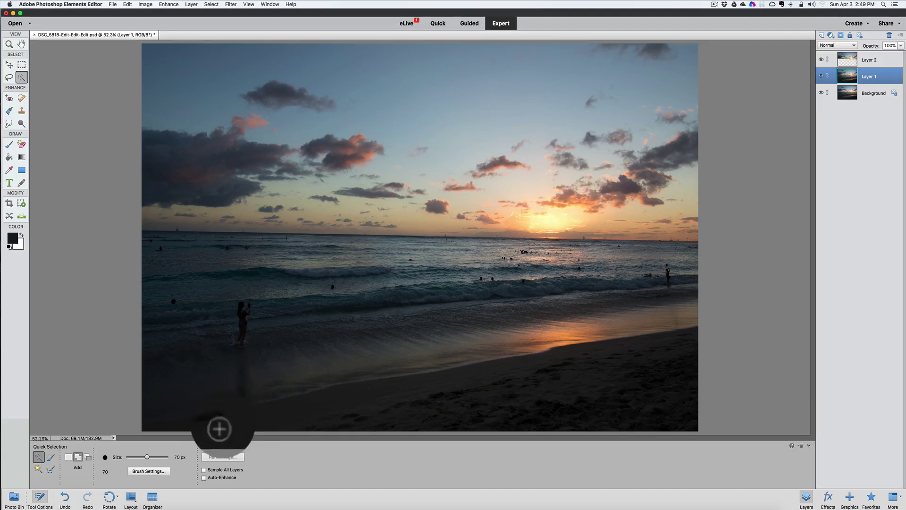
Brush the beach with Quick Selection, subtract the wet shoreline, and add the lower-left sand.
left_click_drag(218, 428, 581, 373)
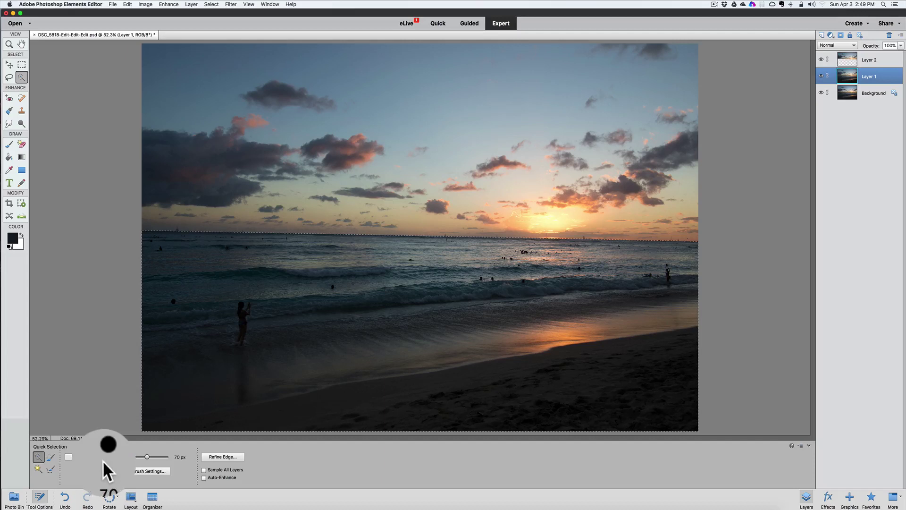
left_click(86, 455)
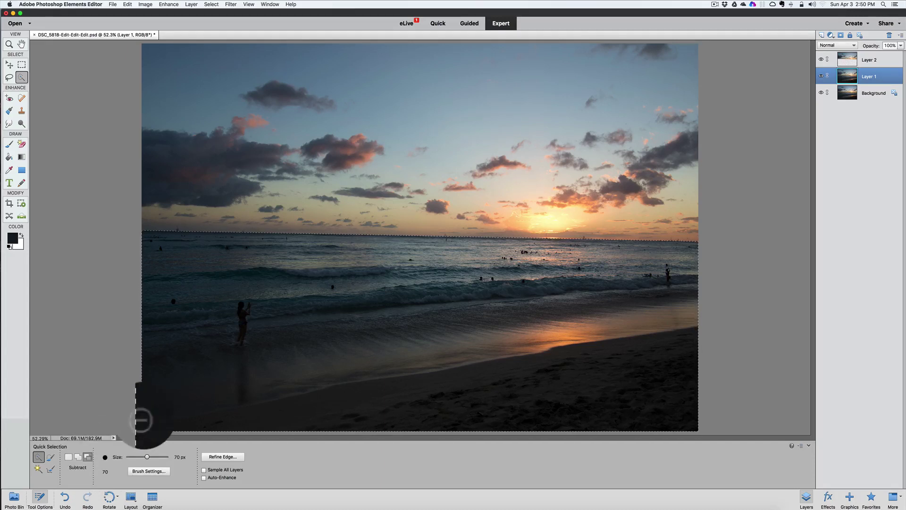
left_click(141, 415)
mouse_move(250, 400)
left_mouse_down()
mouse_move(329, 371)
mouse_move(614, 324)
mouse_move(626, 299)
left_mouse_up()
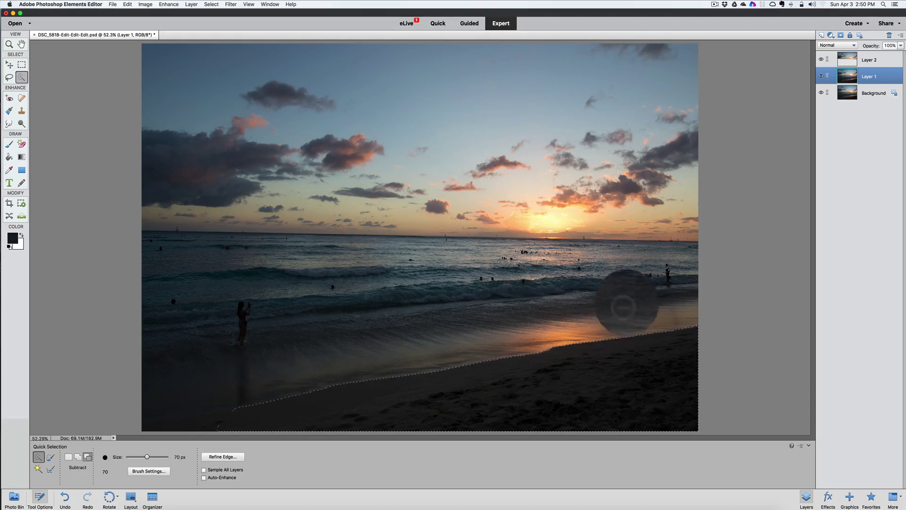
left_click(77, 456)
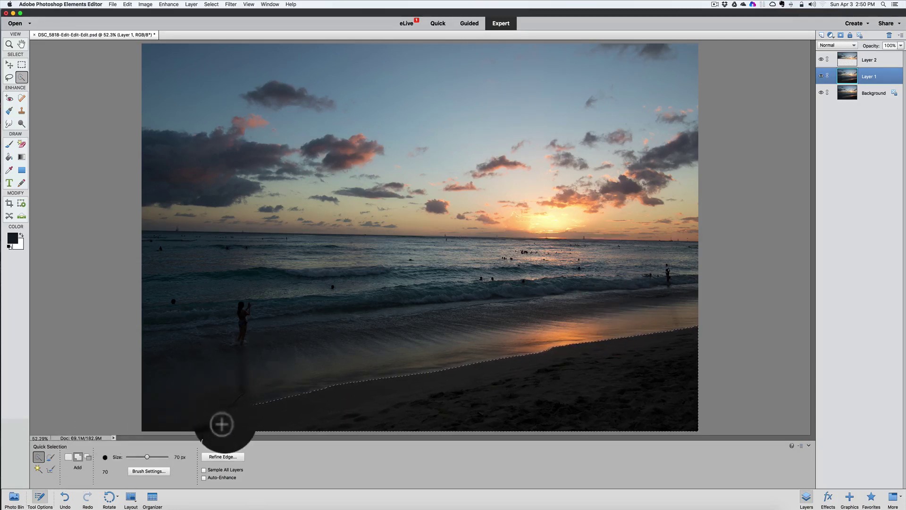
left_click_drag(201, 429, 143, 436)
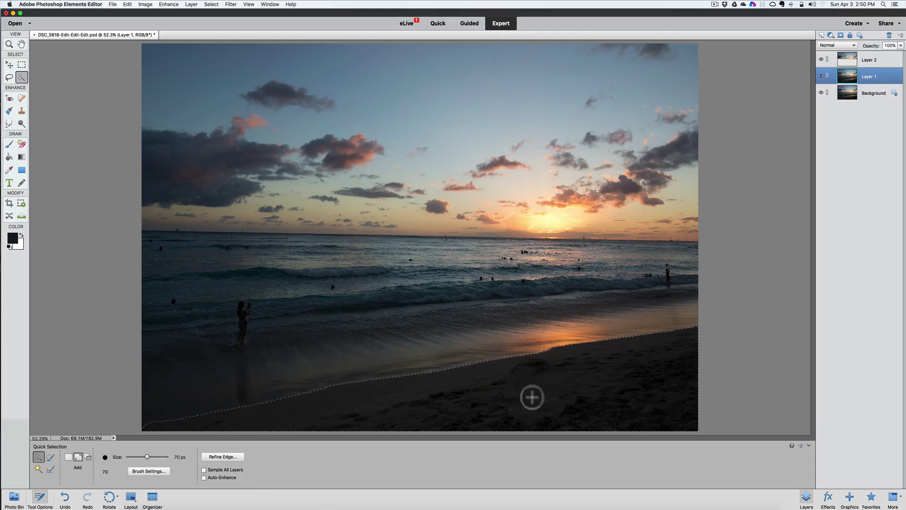
Copy the selected sand onto a new Layer 3 and preview it alone.
key("super+j")
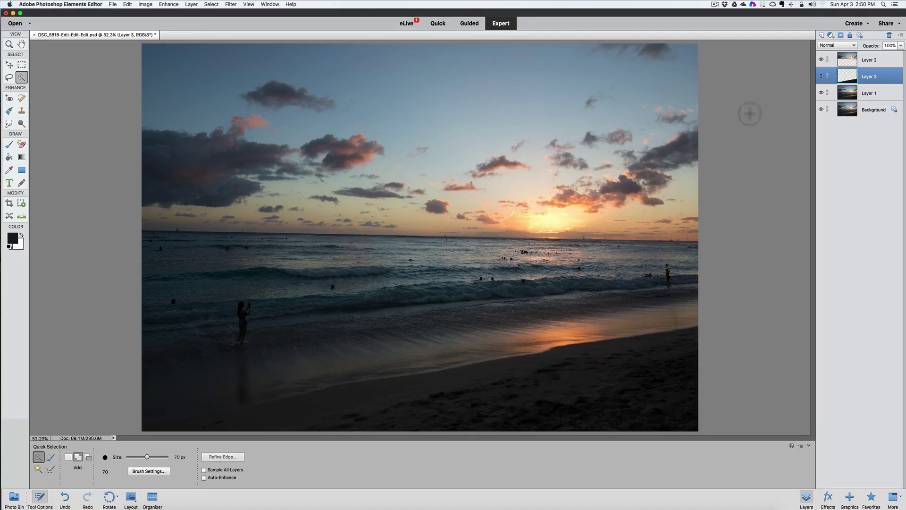
left_click(821, 59)
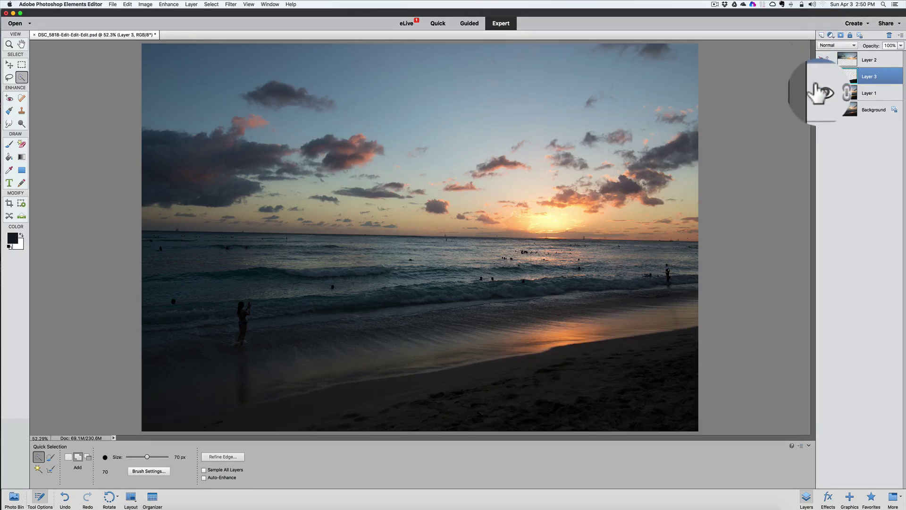
left_click(821, 109)
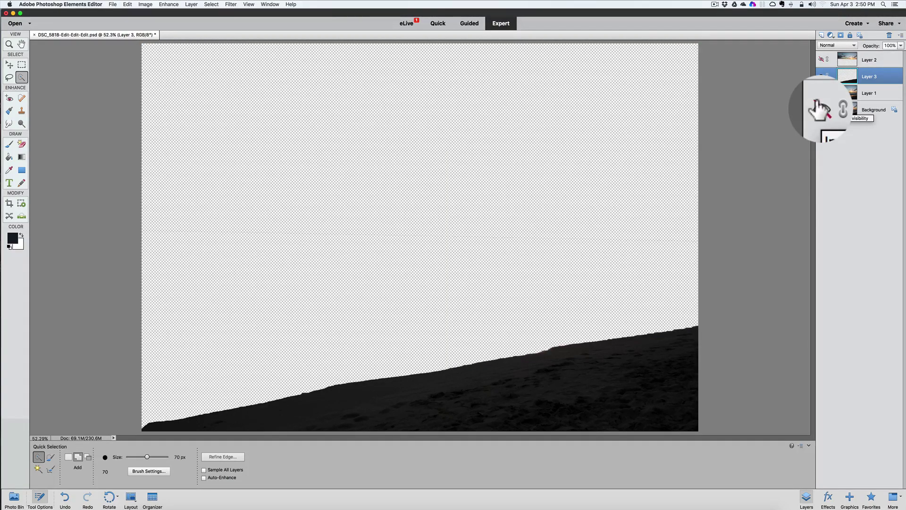
left_click(821, 110)
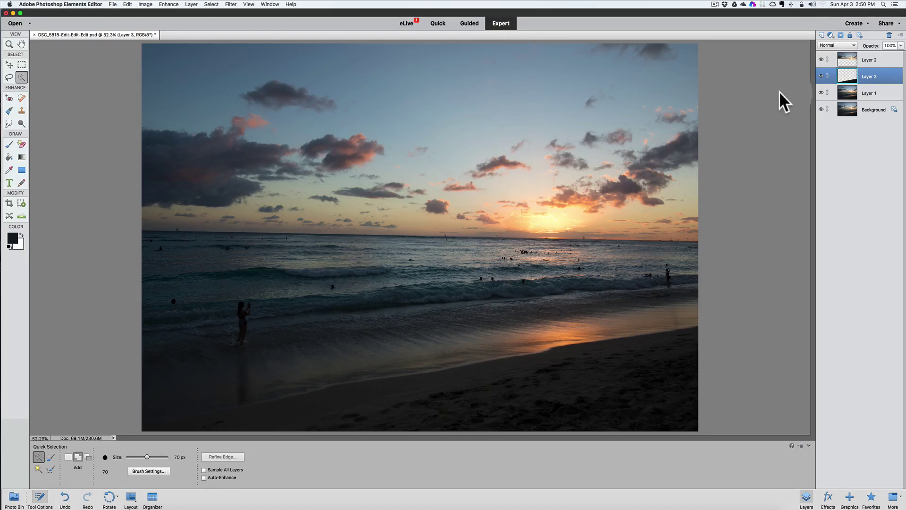
Rename Layer 3 to Sand and Layer 2 to Sky, then make Sand active.
right_click(868, 76)
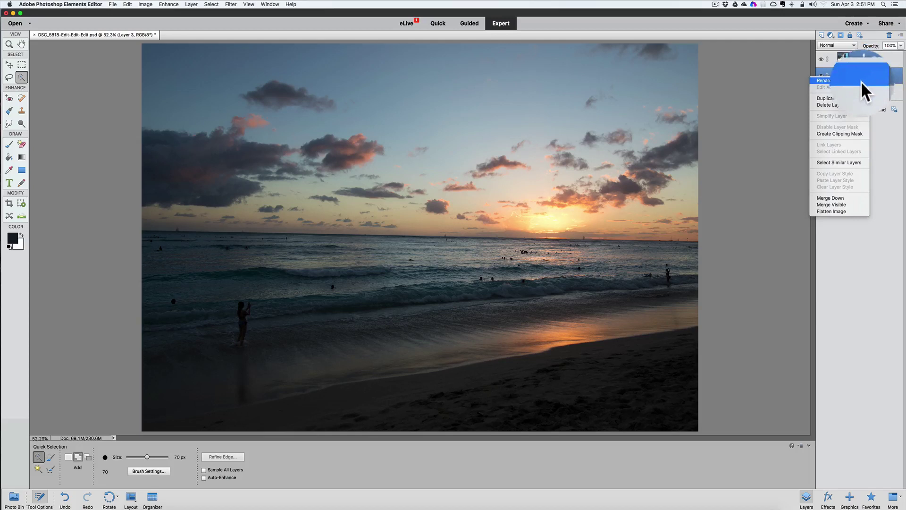
left_click(829, 78)
type("San")
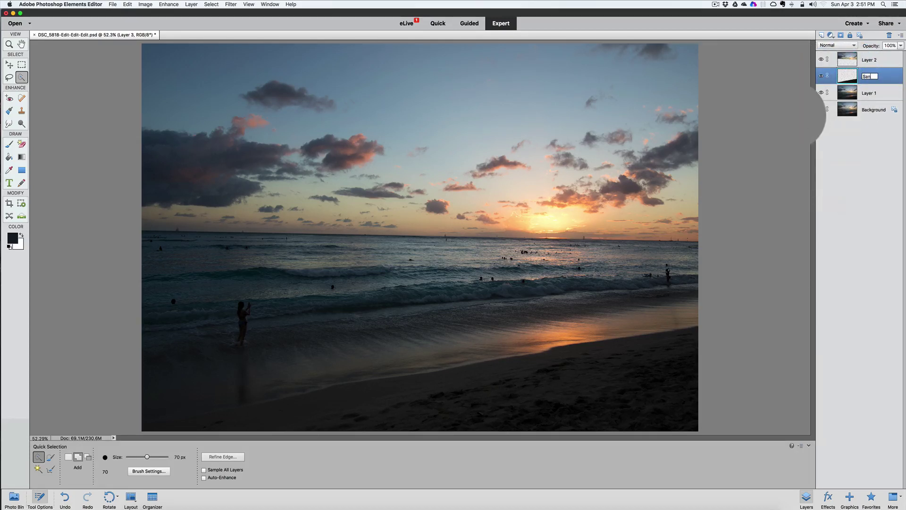
type("d")
key("Return")
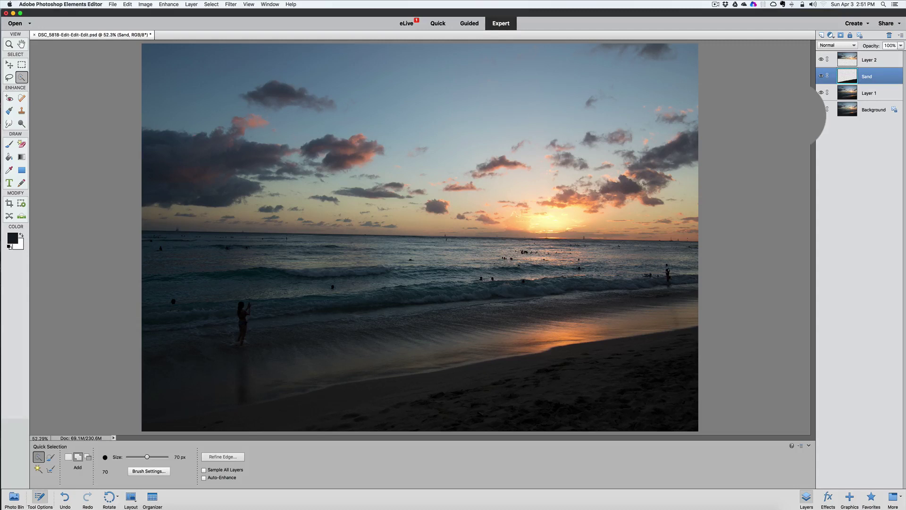
right_click(867, 60)
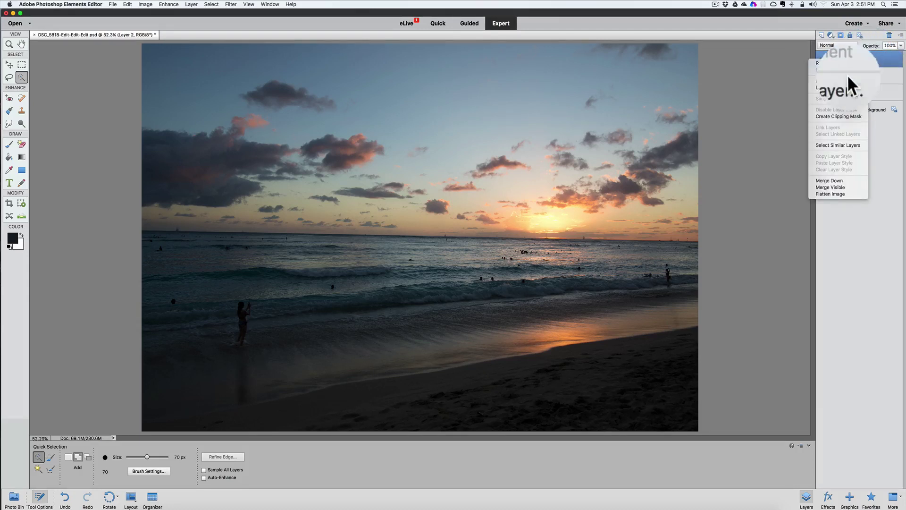
left_click(837, 64)
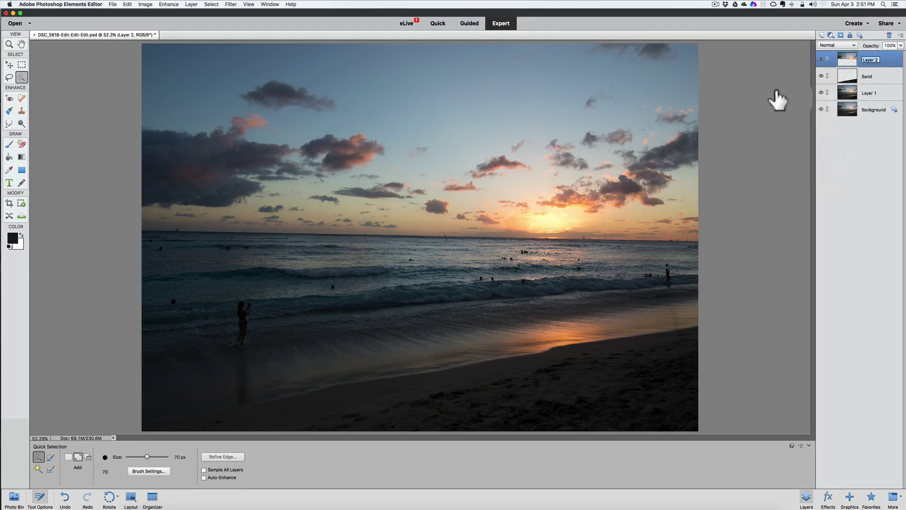
type("Sky")
key("Return")
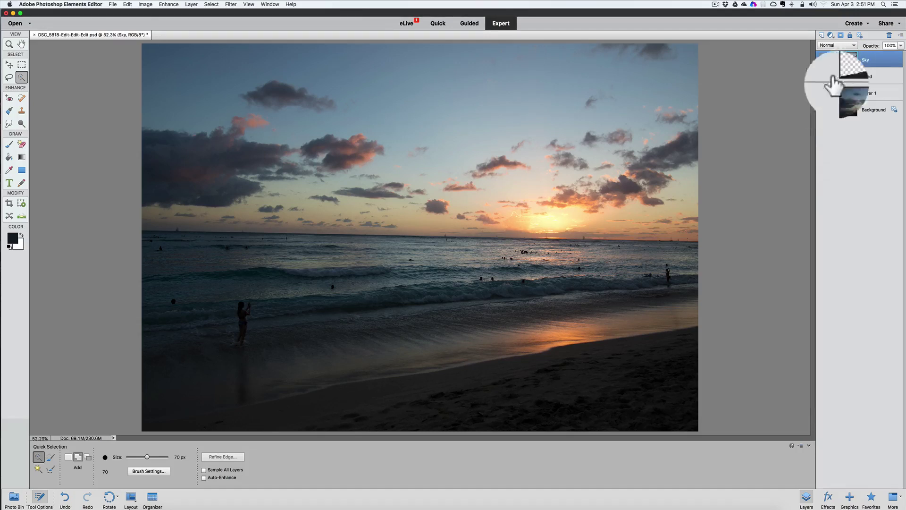
left_click(871, 74)
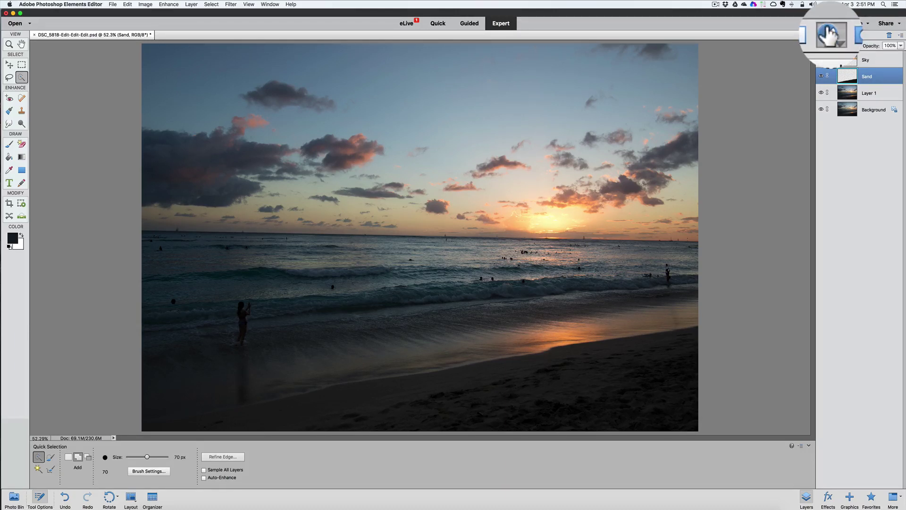
Add a Levels adjustment layer above Sand, testing the input sliders but leaving defaults 0, 1.00, 255.
left_click(829, 32)
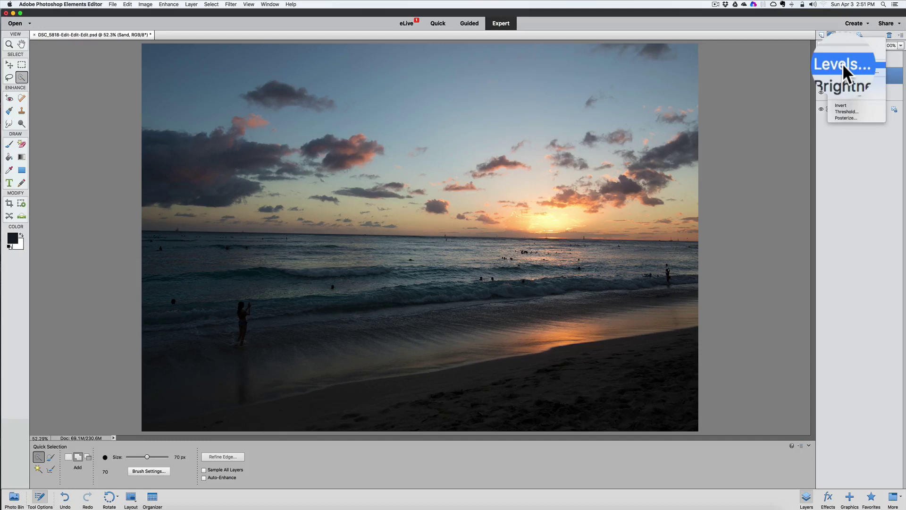
left_click(842, 64)
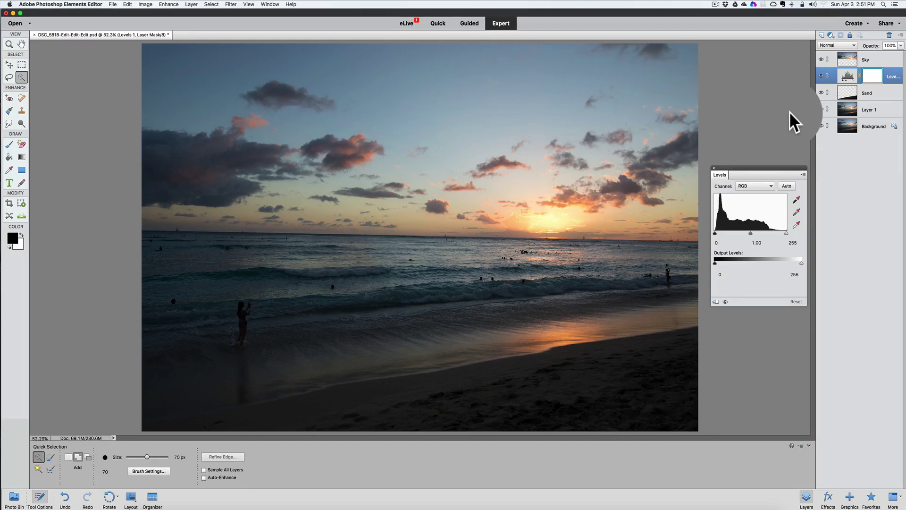
left_click_drag(760, 160, 753, 166)
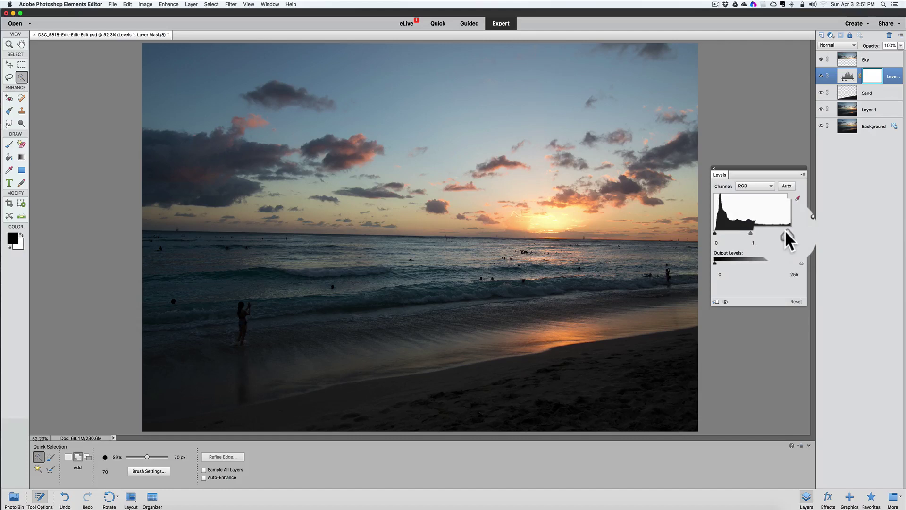
left_click_drag(785, 231, 739, 231)
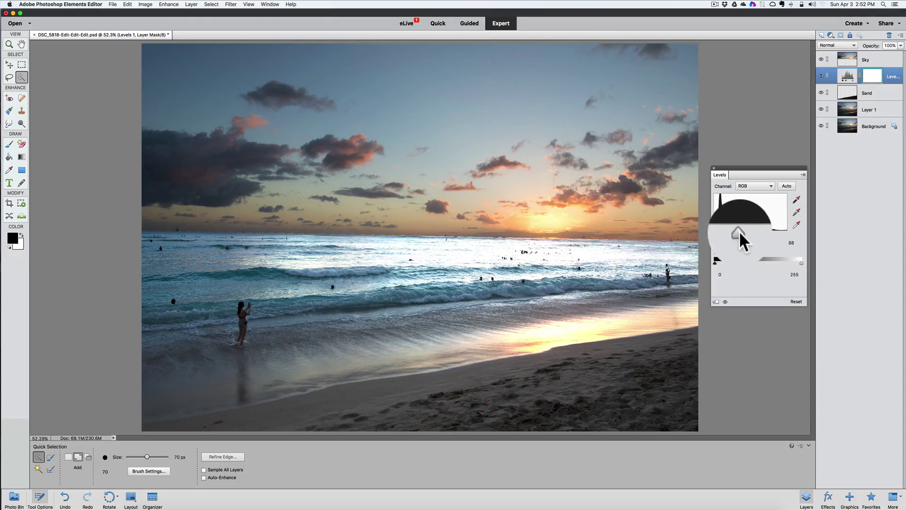
mouse_move(715, 233)
left_mouse_down()
mouse_move(773, 234)
mouse_move(714, 231)
left_mouse_up()
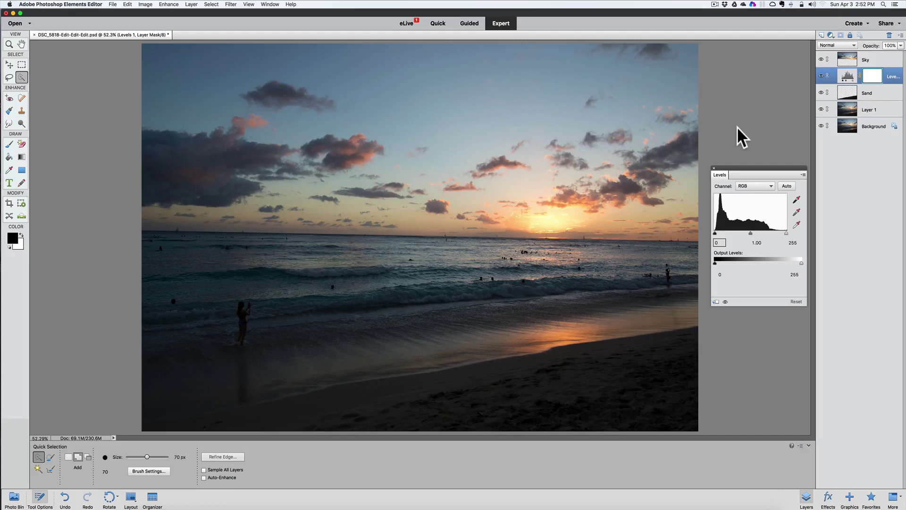
Clip the Levels to Sand and brighten it with white input 163 and midtones 1.40.
key("super+g")
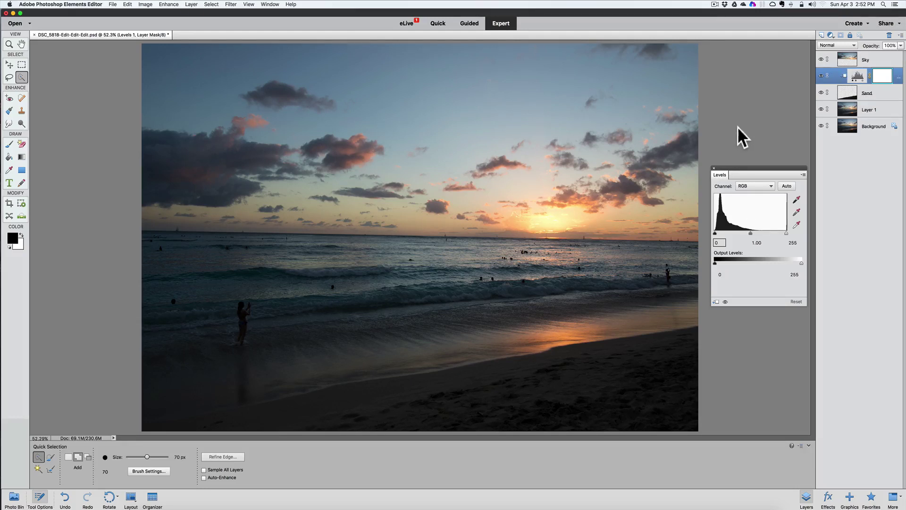
left_click_drag(829, 75, 871, 92)
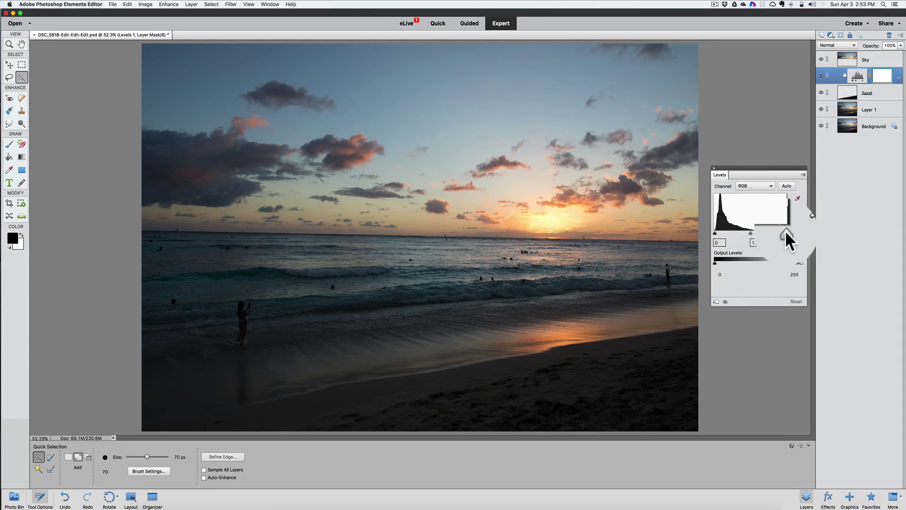
left_click_drag(785, 230, 730, 231)
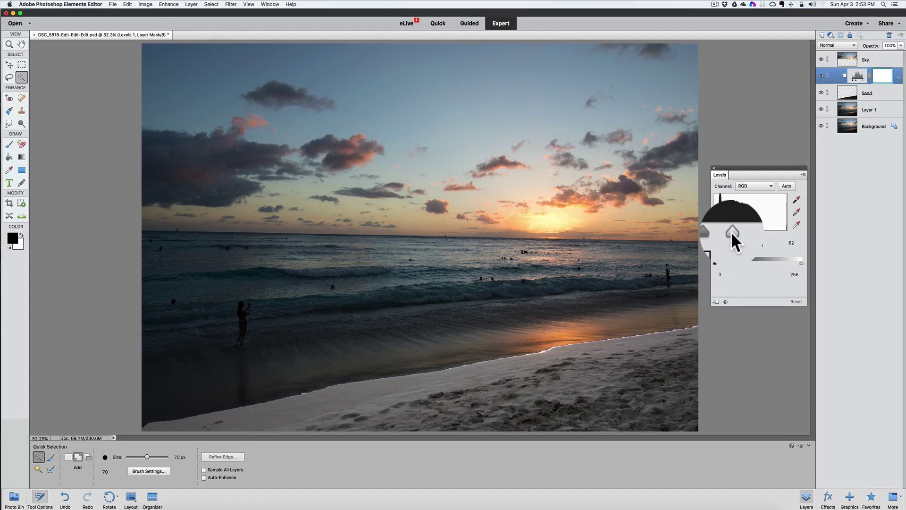
left_click_drag(731, 231, 712, 231)
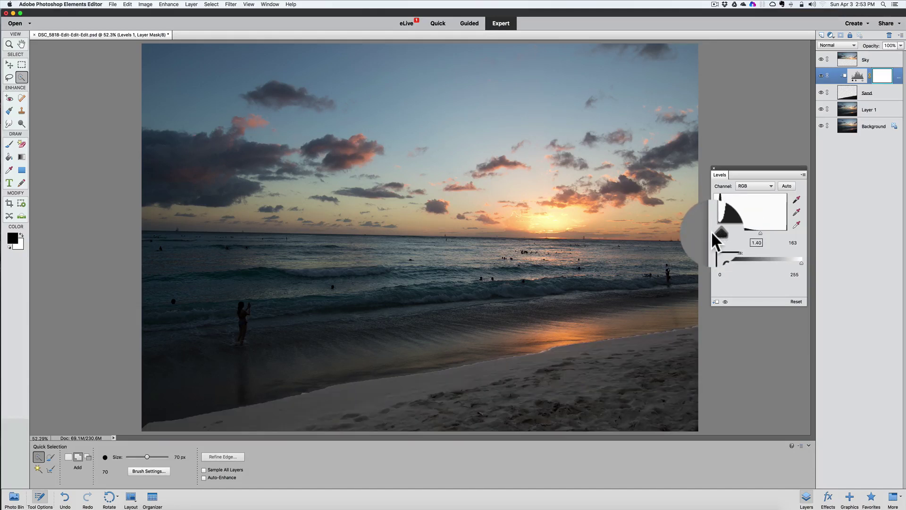
left_click(714, 169)
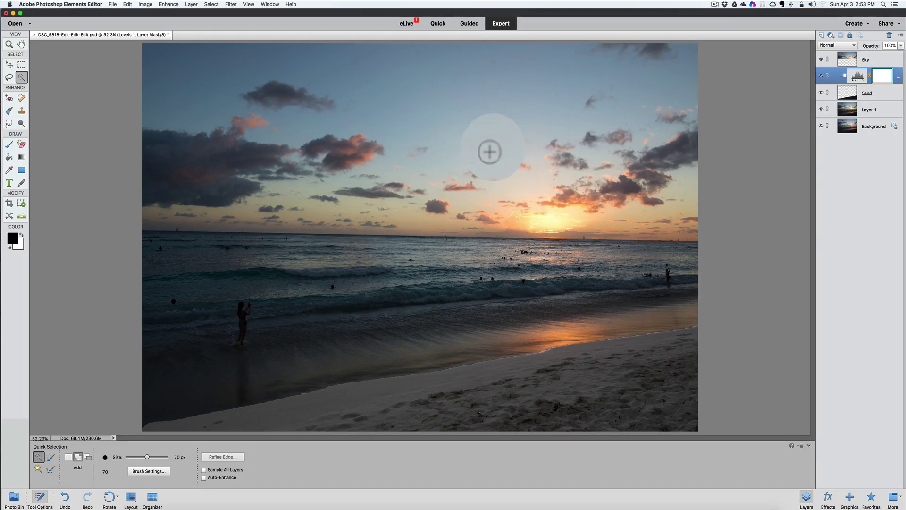
Add a Levels adjustment clipped to Sky and raise its black input to 97.
left_click(831, 60)
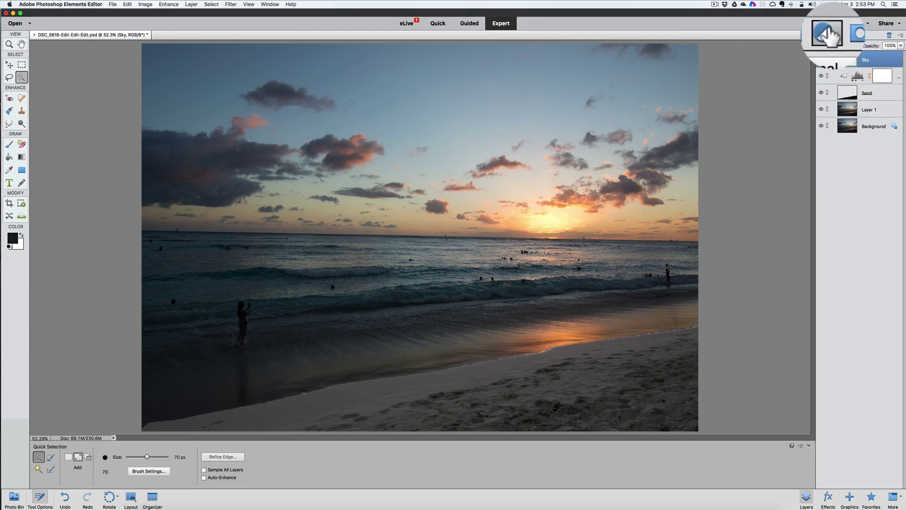
left_click(830, 34)
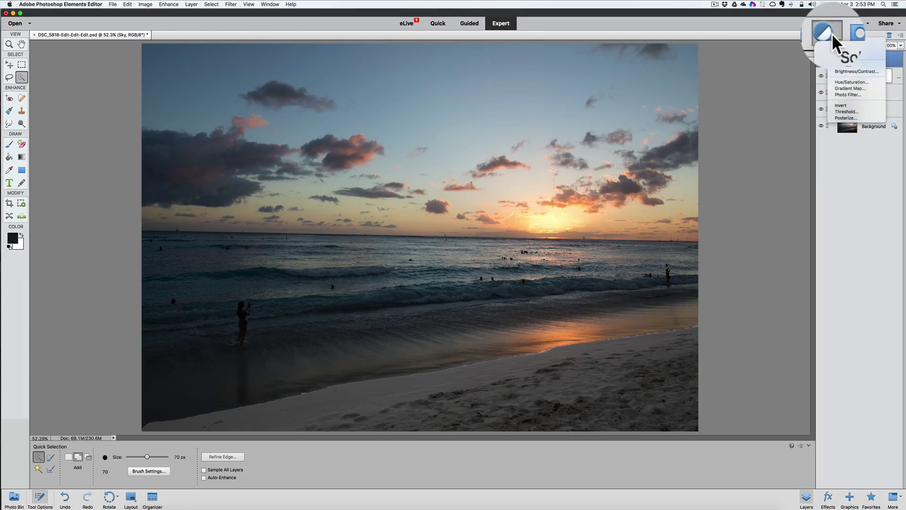
left_click(839, 63)
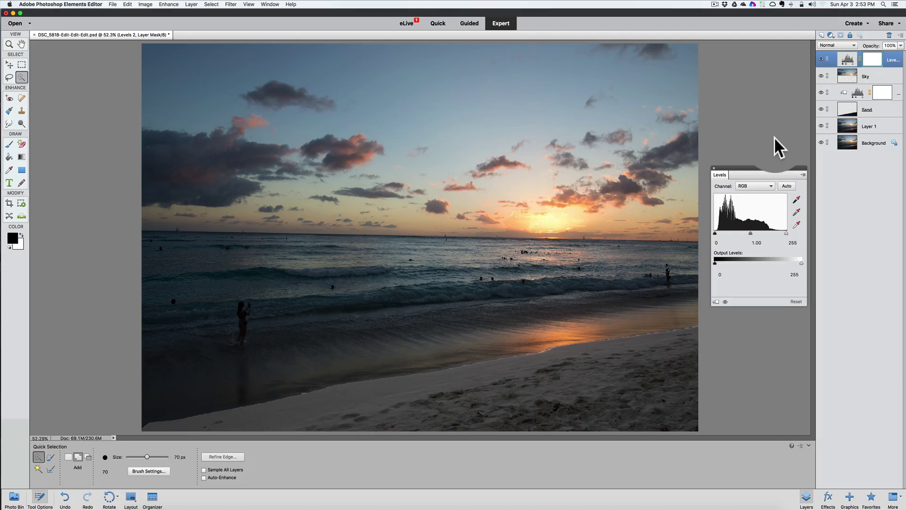
key("super+g")
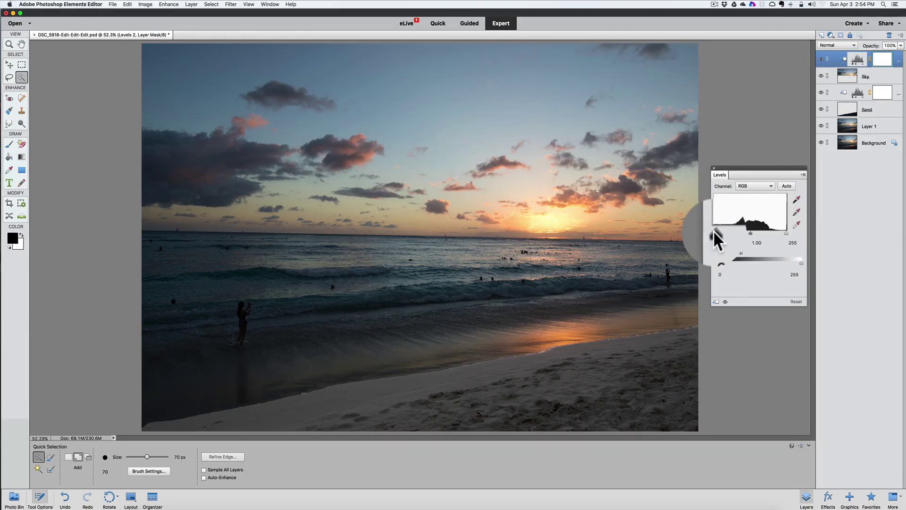
left_click_drag(714, 231, 740, 231)
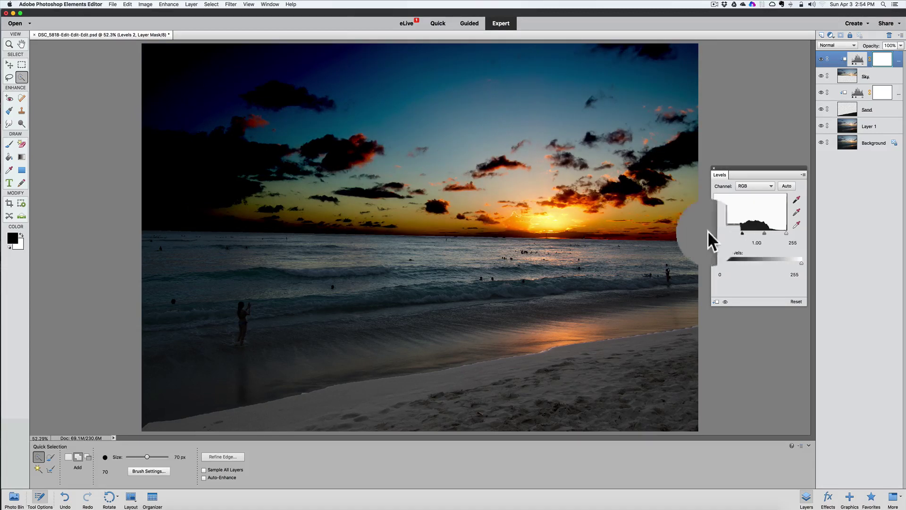
left_click(540, 227)
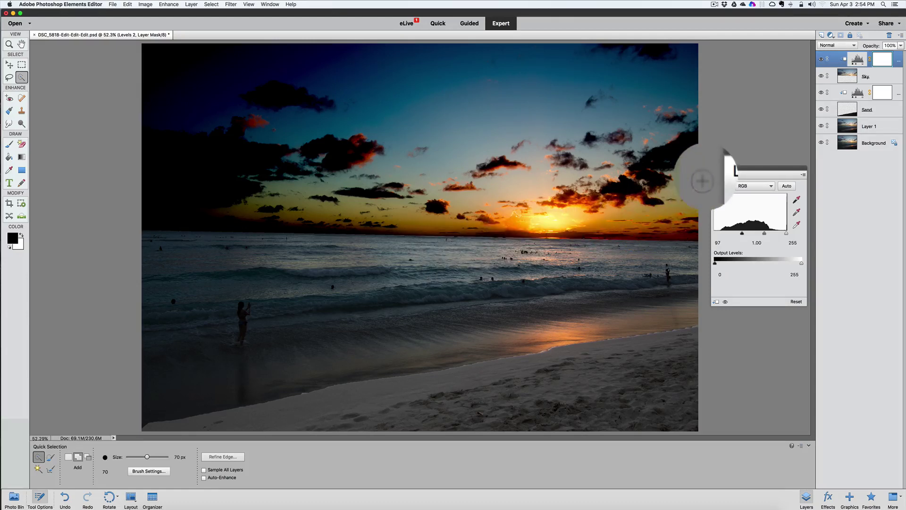
Close the sky's Levels adjustment panel.
left_click(714, 169)
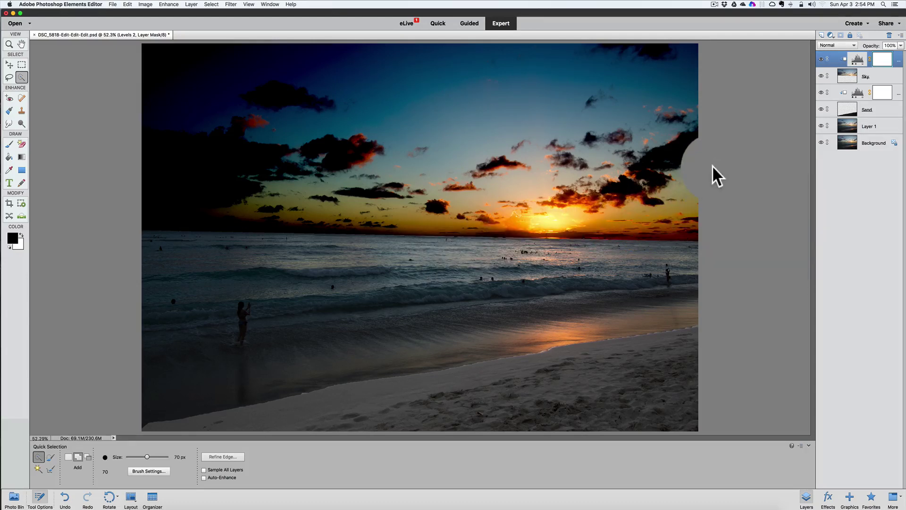